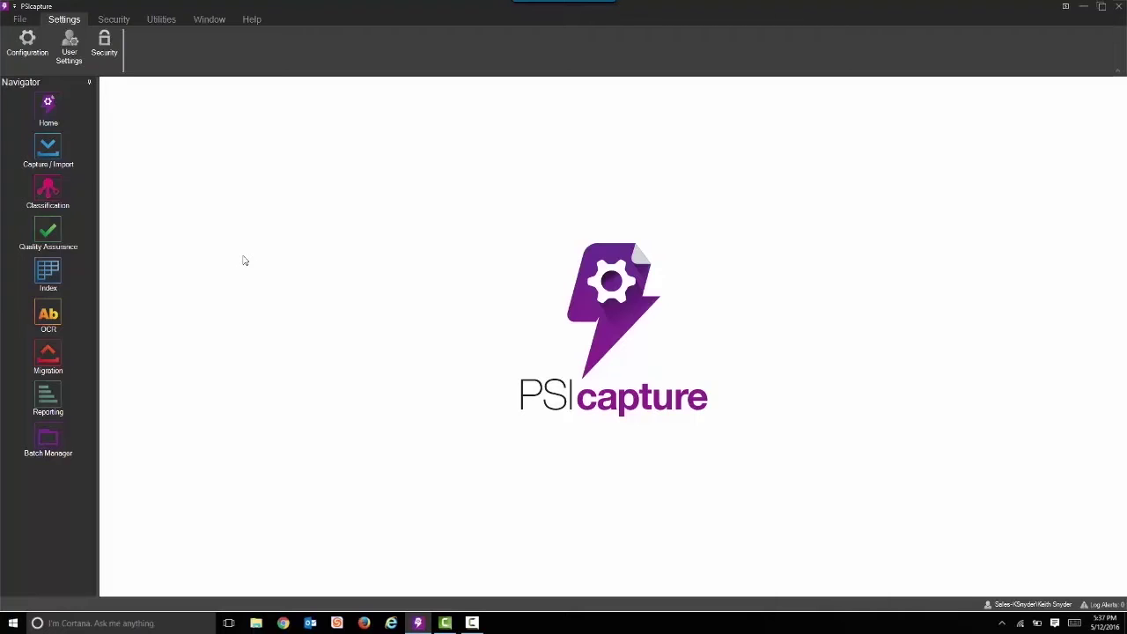
- Set the interface theme back to Dark Gray in user preferences and save it
left_click(69, 55)
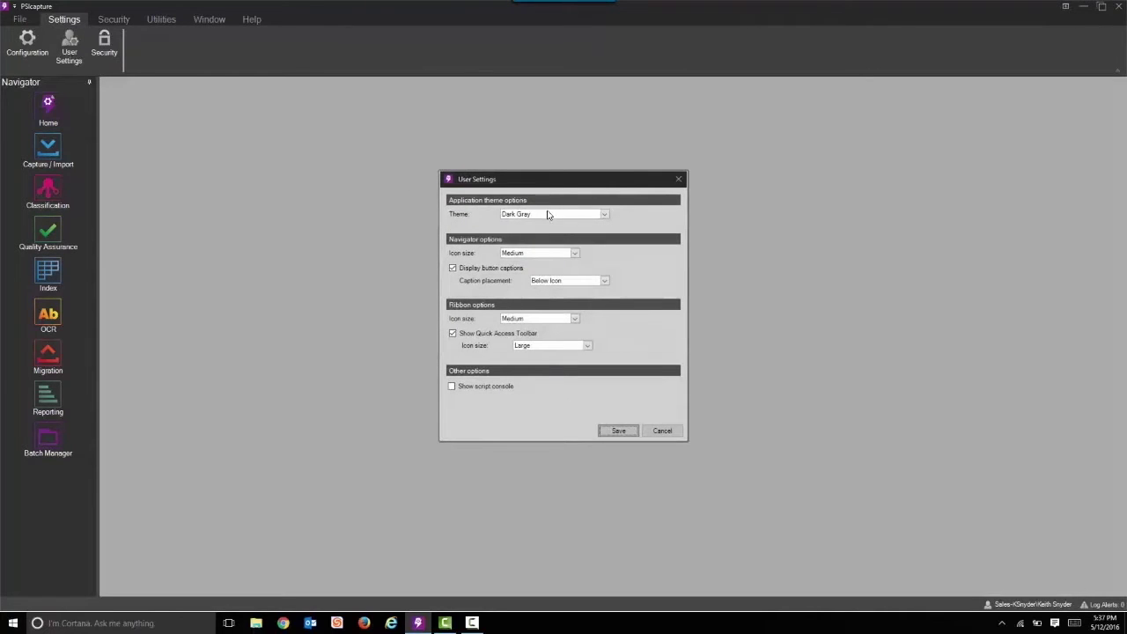
left_click(549, 214)
left_click(541, 231)
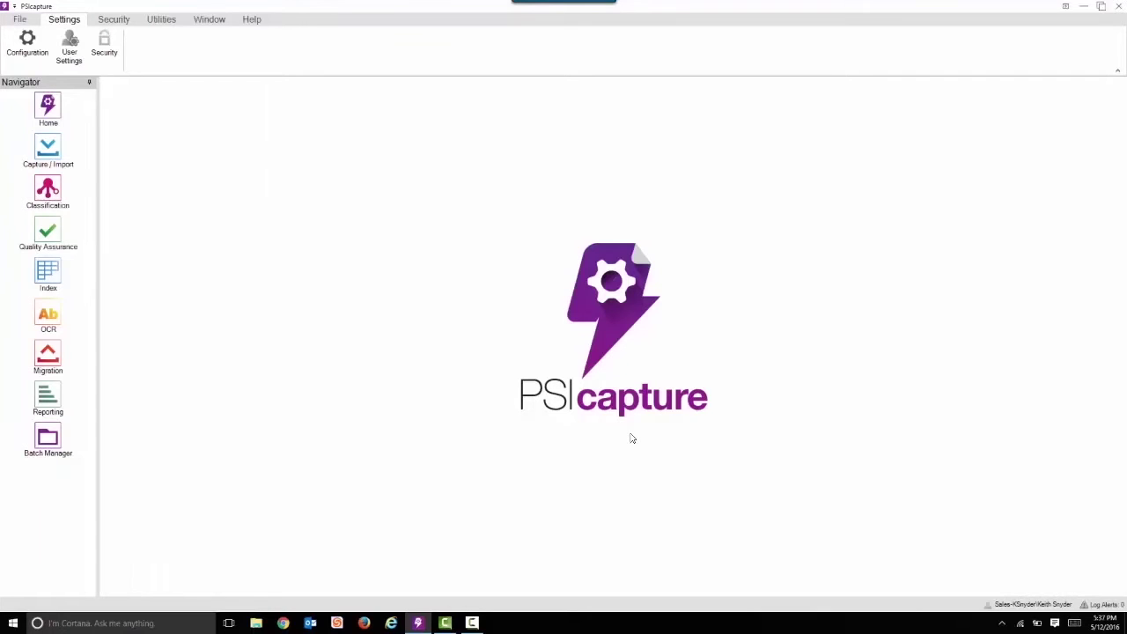
left_click(70, 51)
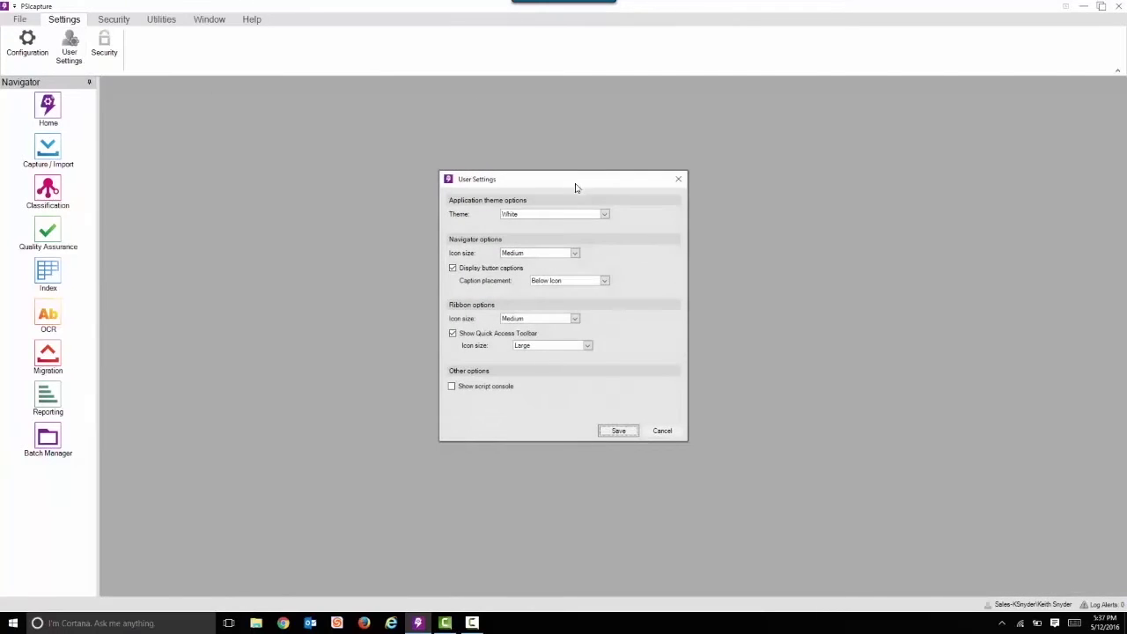
left_click(569, 221)
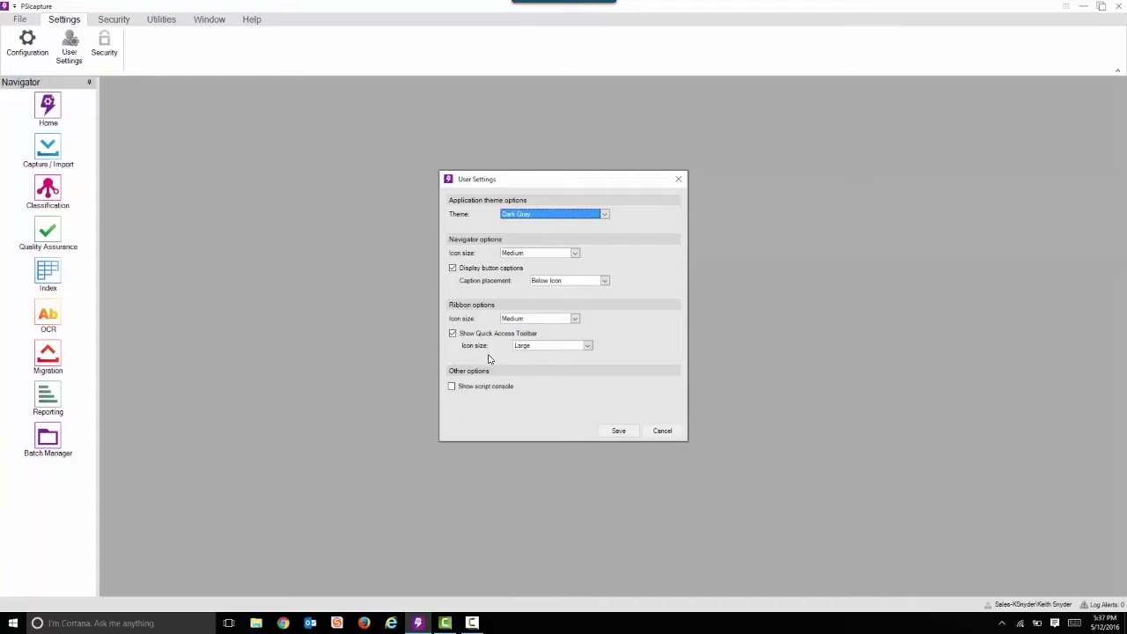
left_click(617, 430)
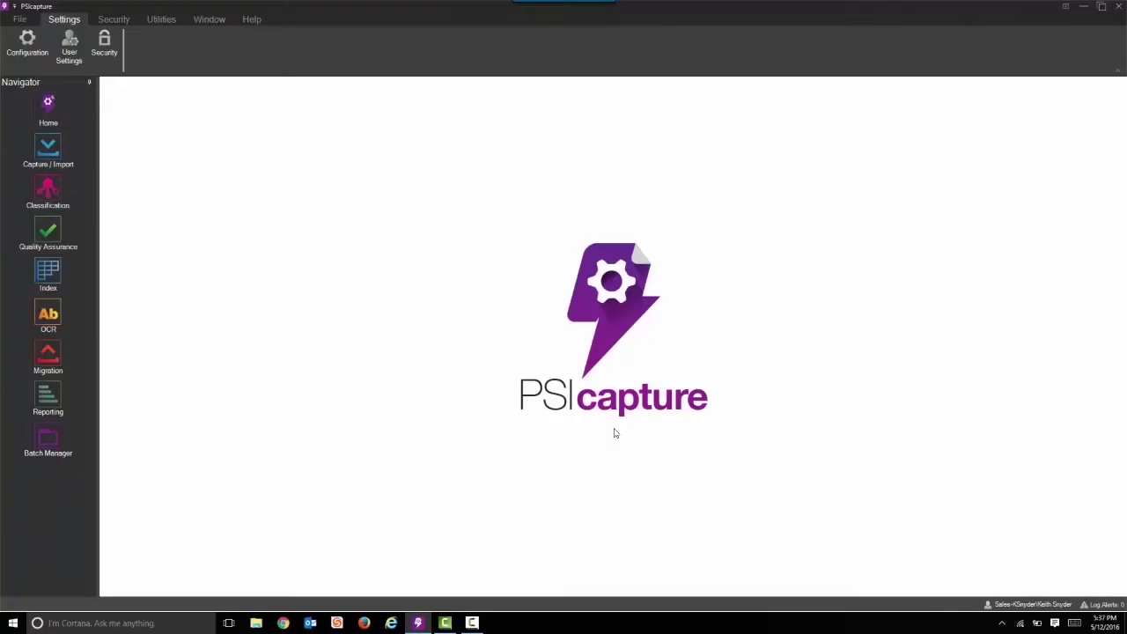
- Open Capture / Import with the Demo profile 101 - AP Header with Classification and ACE
left_click(48, 151)
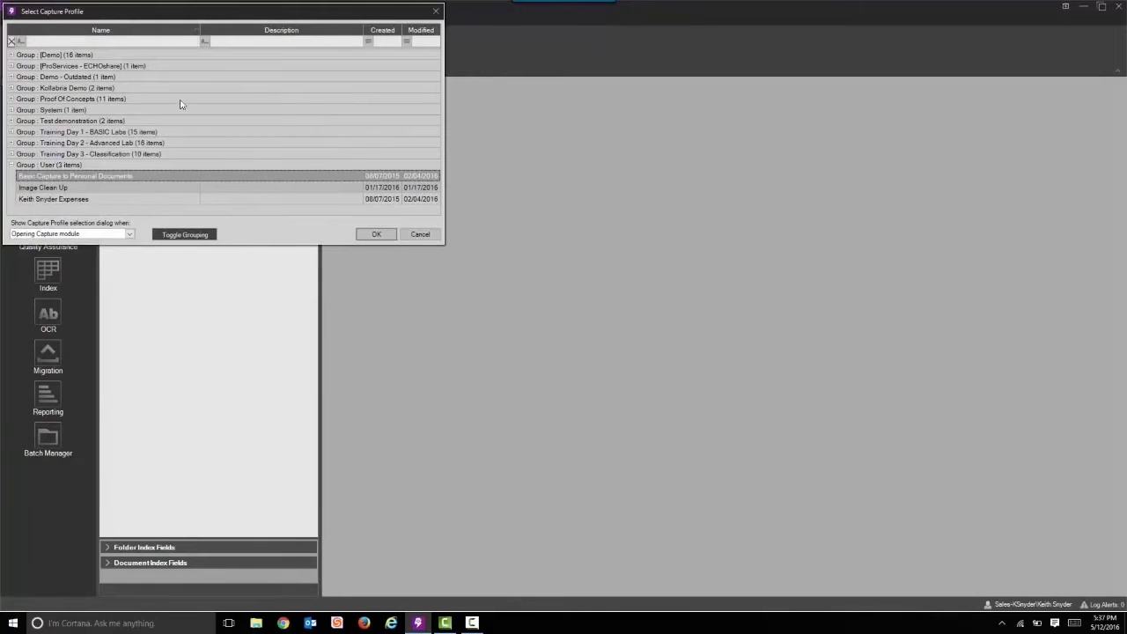
left_click(11, 55)
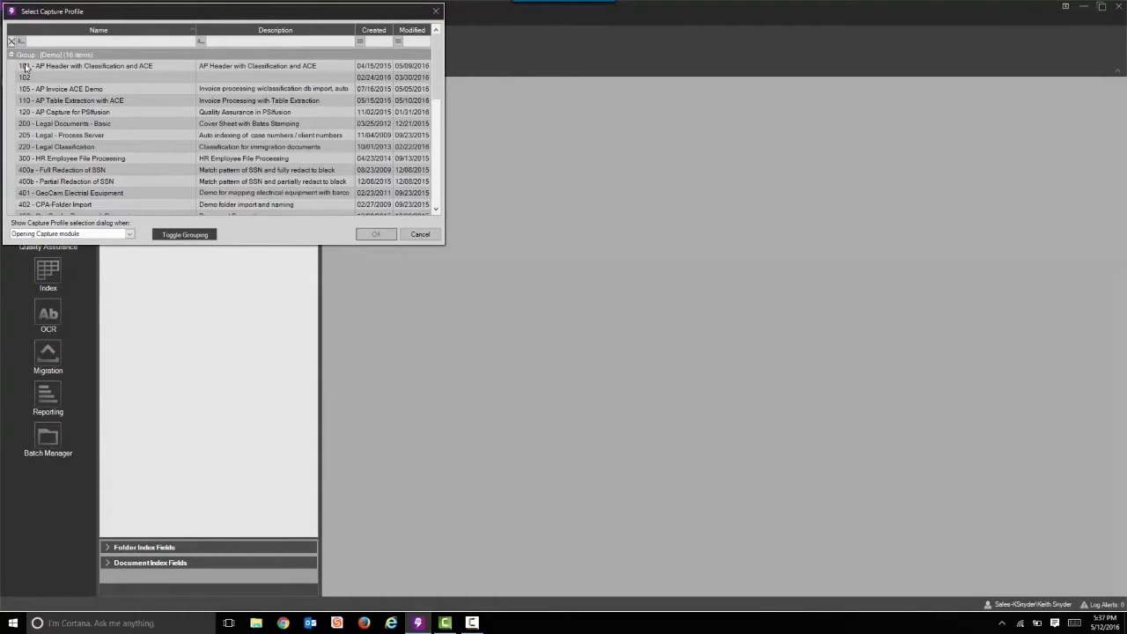
left_click(25, 68)
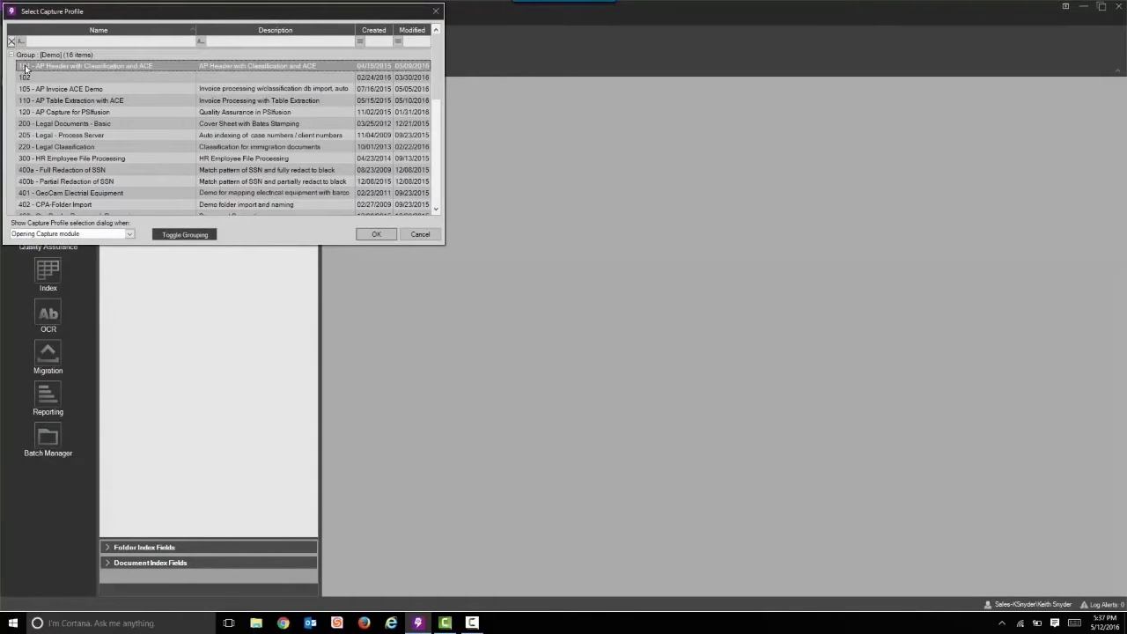
left_click(370, 236)
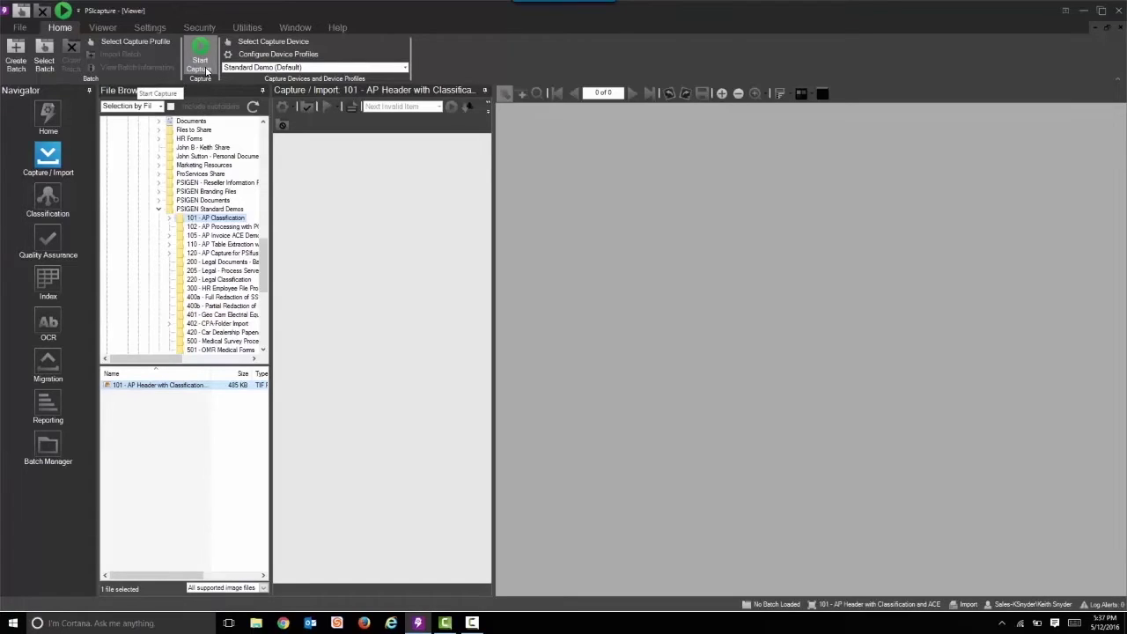
- Start a new capture batch and import the demo invoice file as 11 documents
left_click(207, 71)
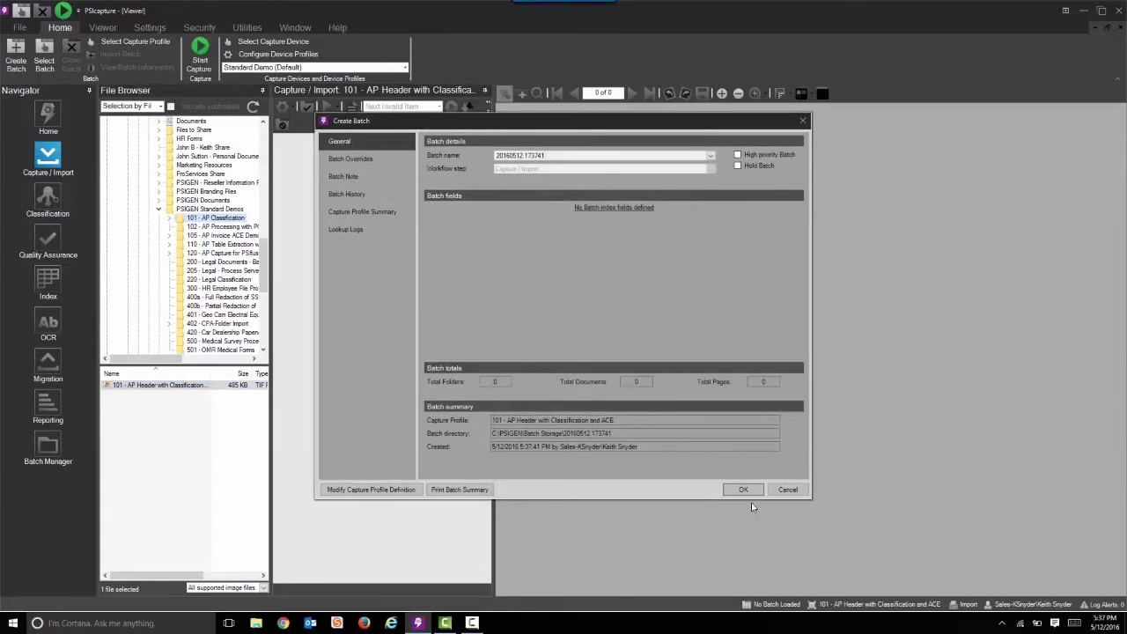
left_click(750, 492)
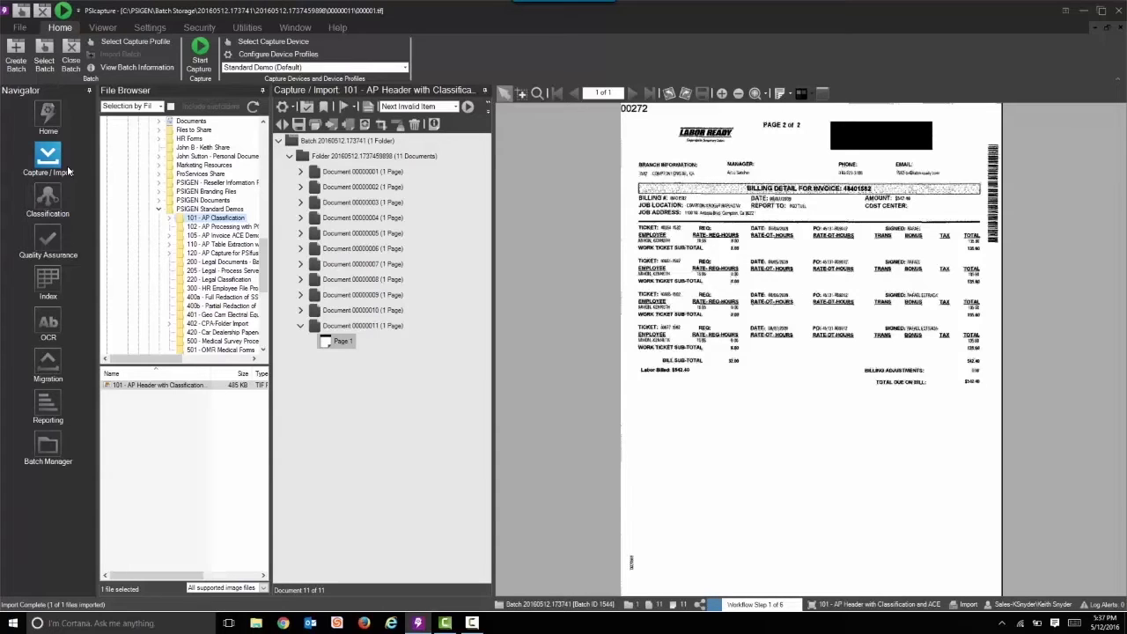
- Close the captured batch so it gets classified and sent to Index
left_click(44, 11)
left_click(621, 348)
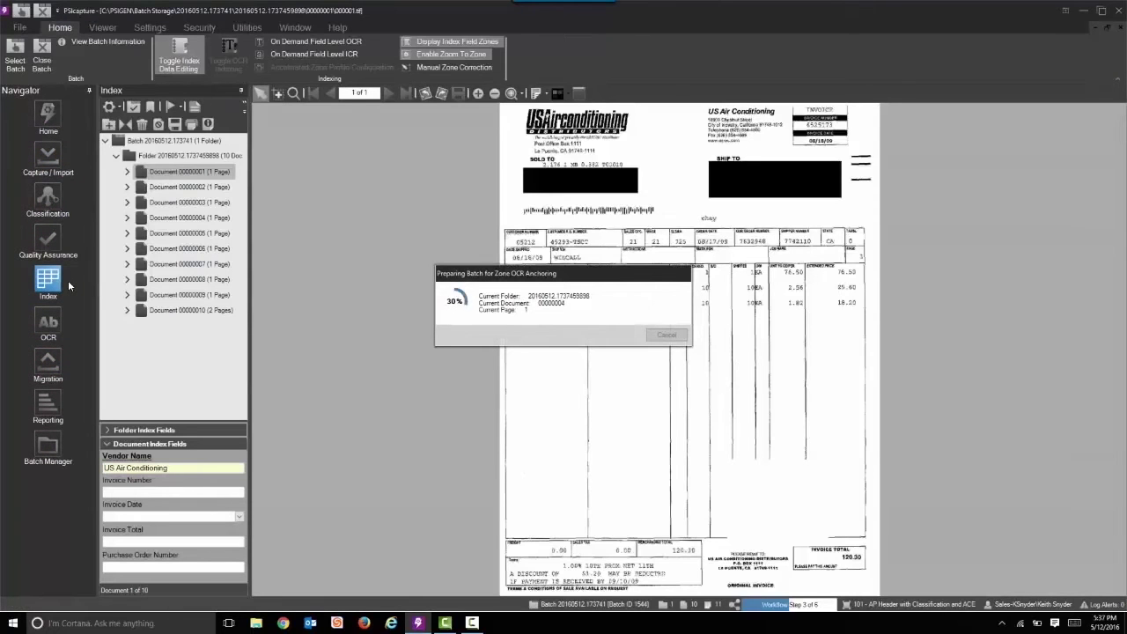
- Review the Workflow Step list while the batch advances to Quality Assurance
left_click(815, 606)
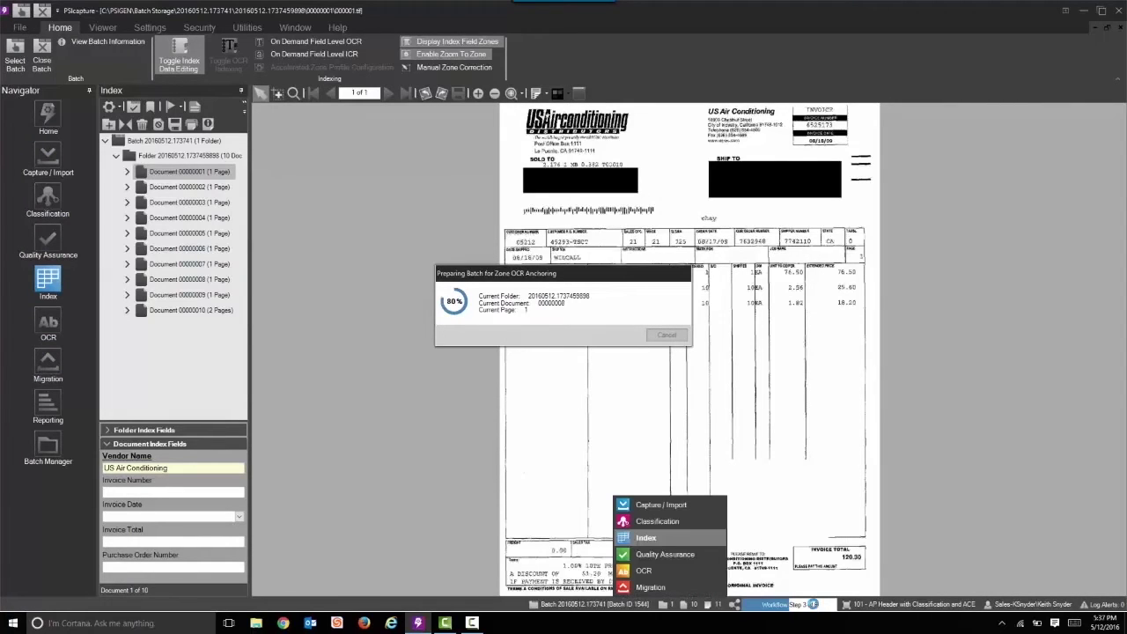
left_click(940, 396)
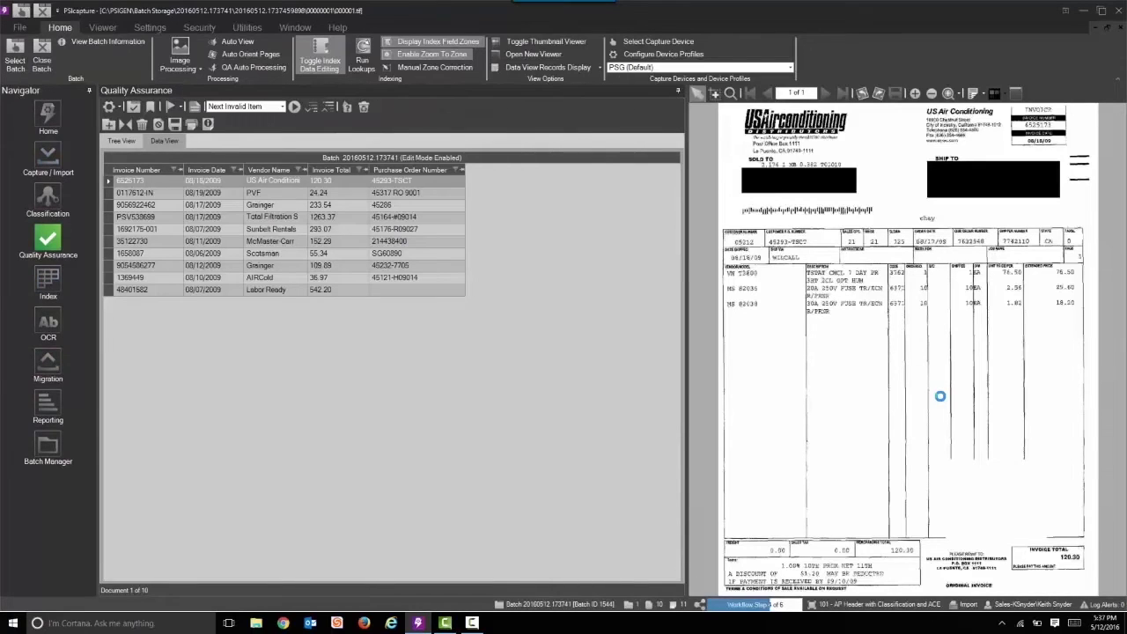
- Check the workflow steps again and bring up the $542.20 Labor Ready invoice
left_click(758, 605)
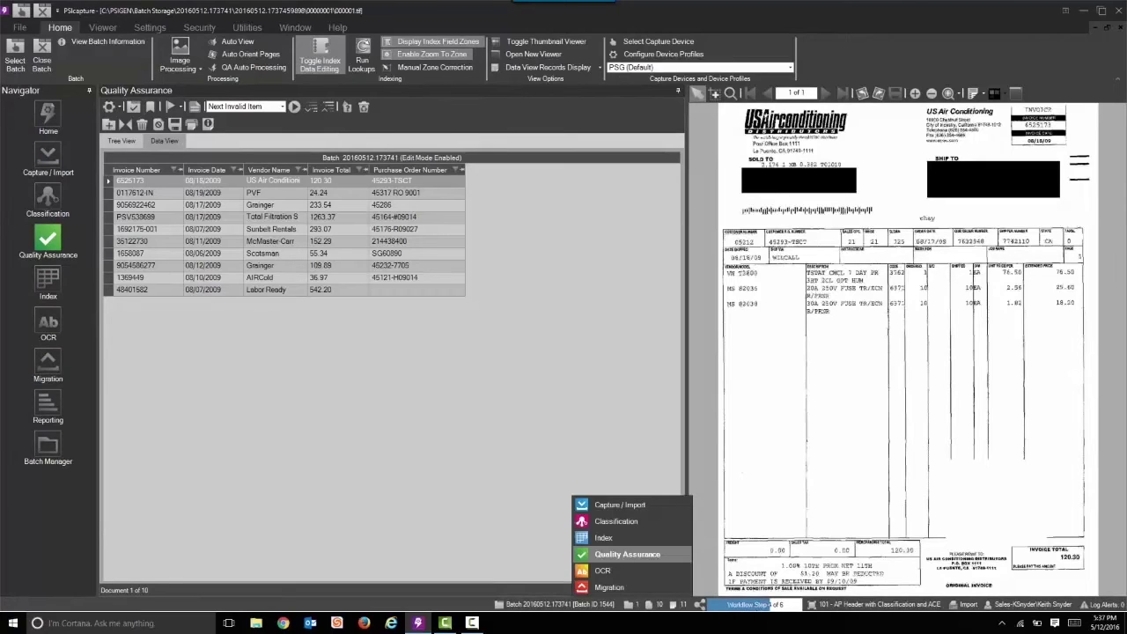
left_click(711, 600)
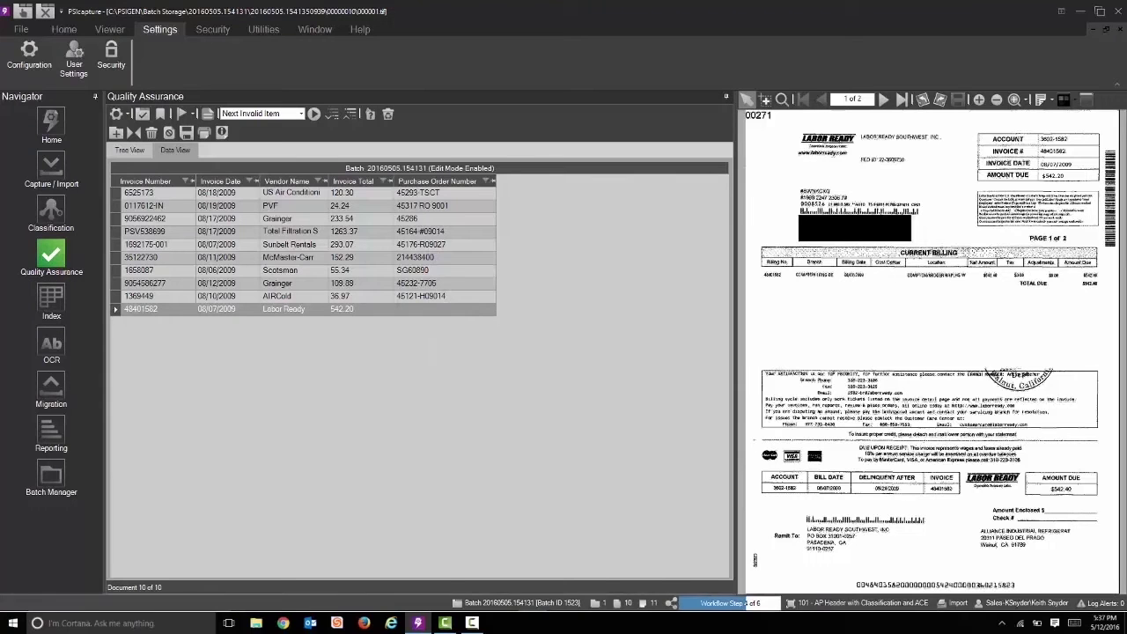
- Set the Navigator to auto-hide, minimizing the ribbon meanwhile and then restoring it
left_click(1118, 86)
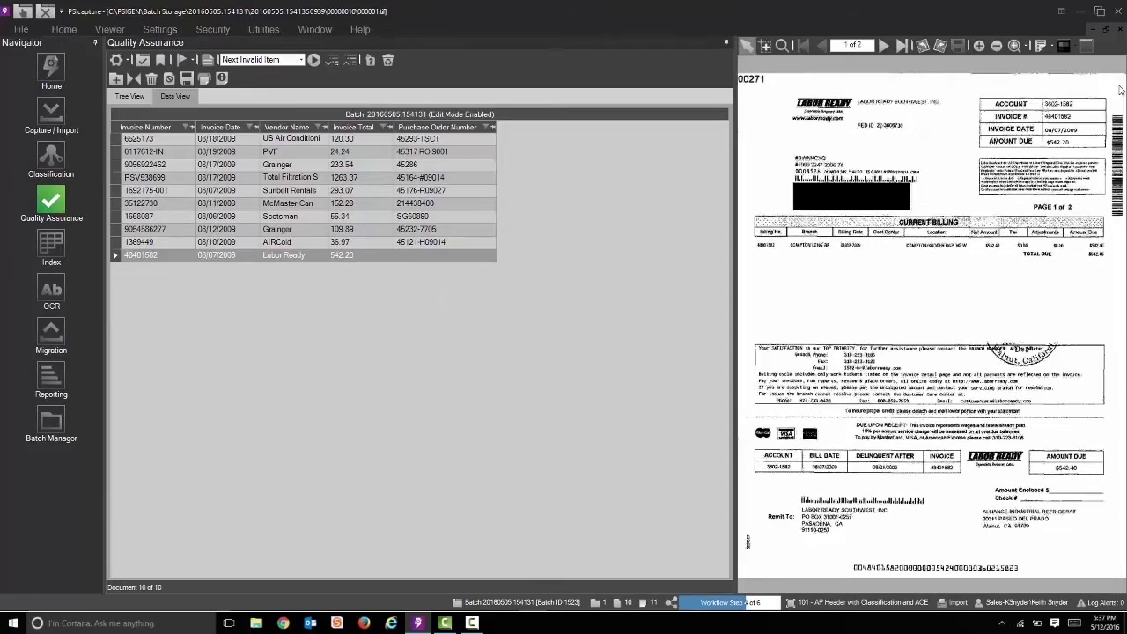
left_click(95, 42)
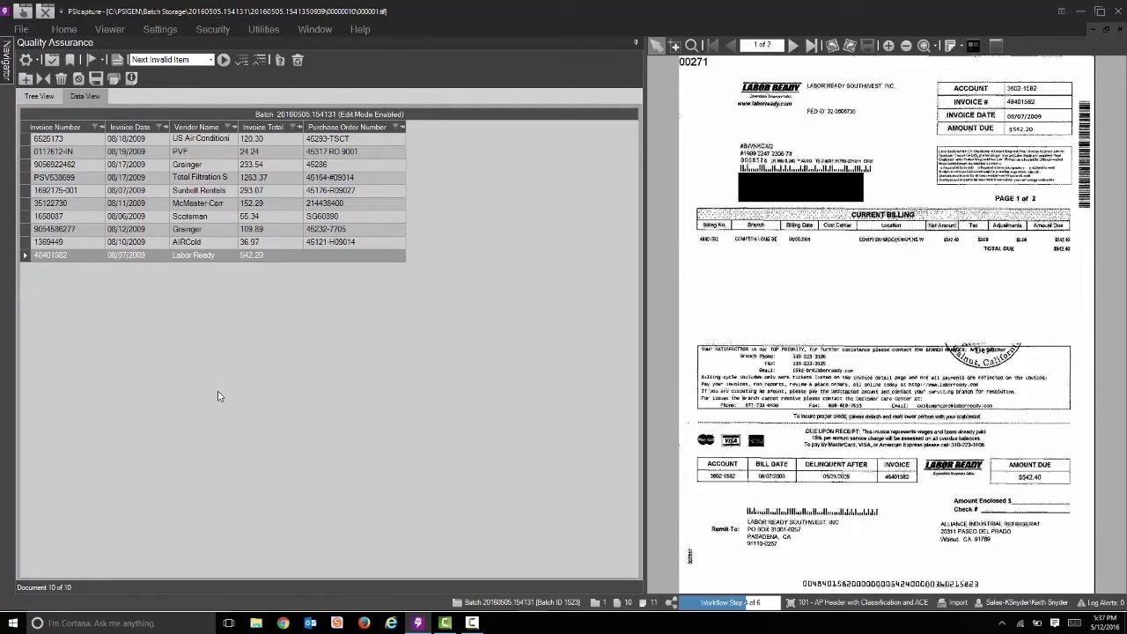
left_click(9, 74)
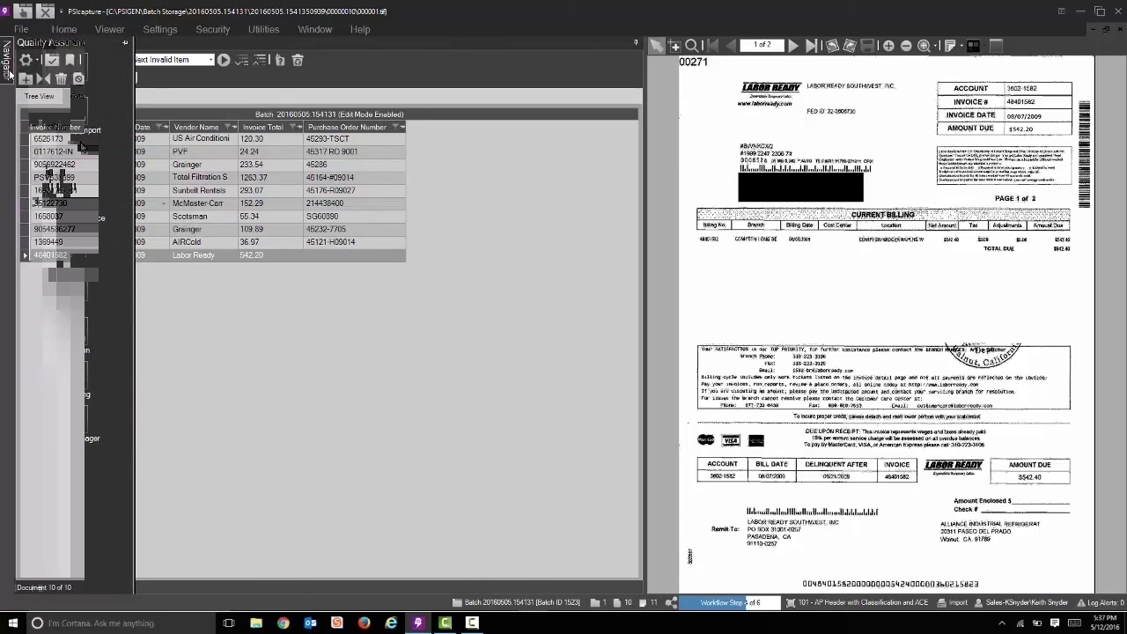
right_click(67, 19)
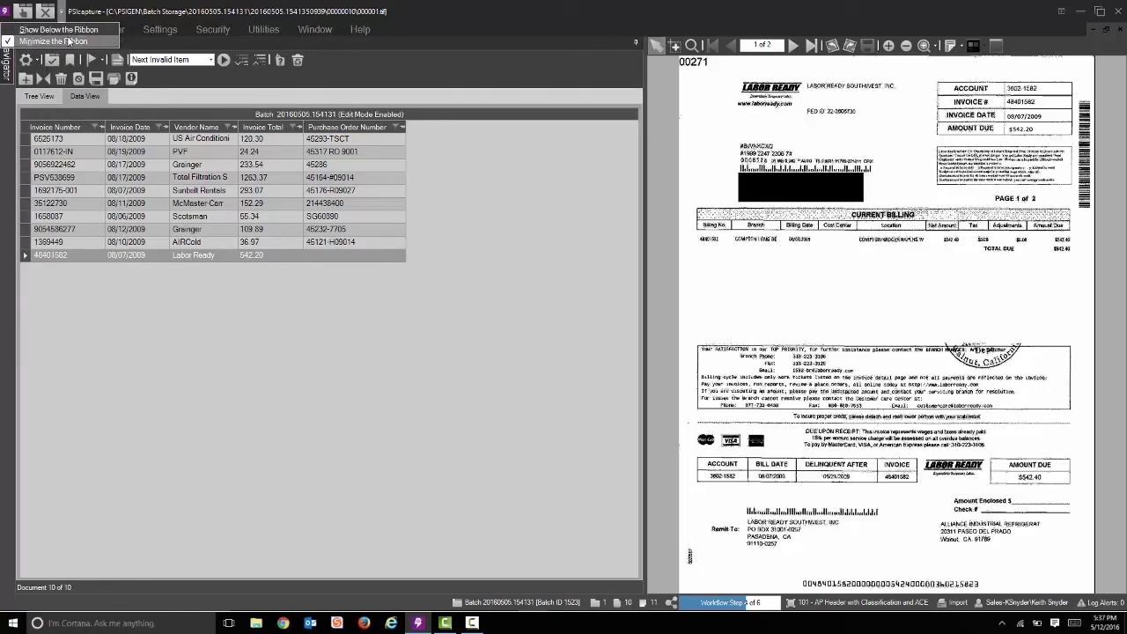
left_click(62, 41)
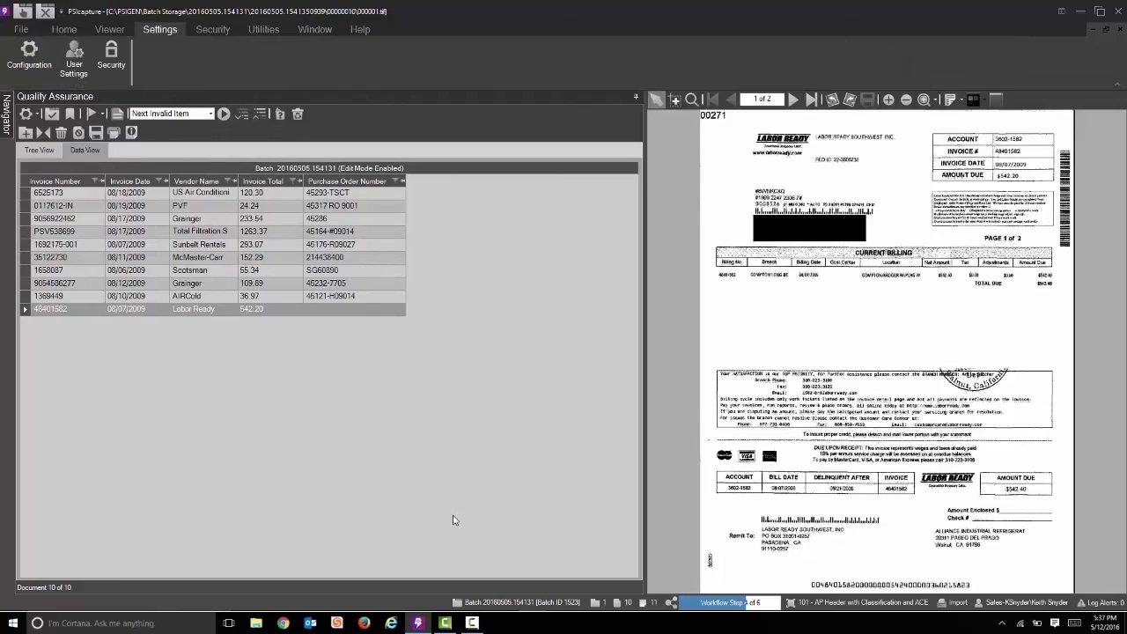
mouse_move(6, 114)
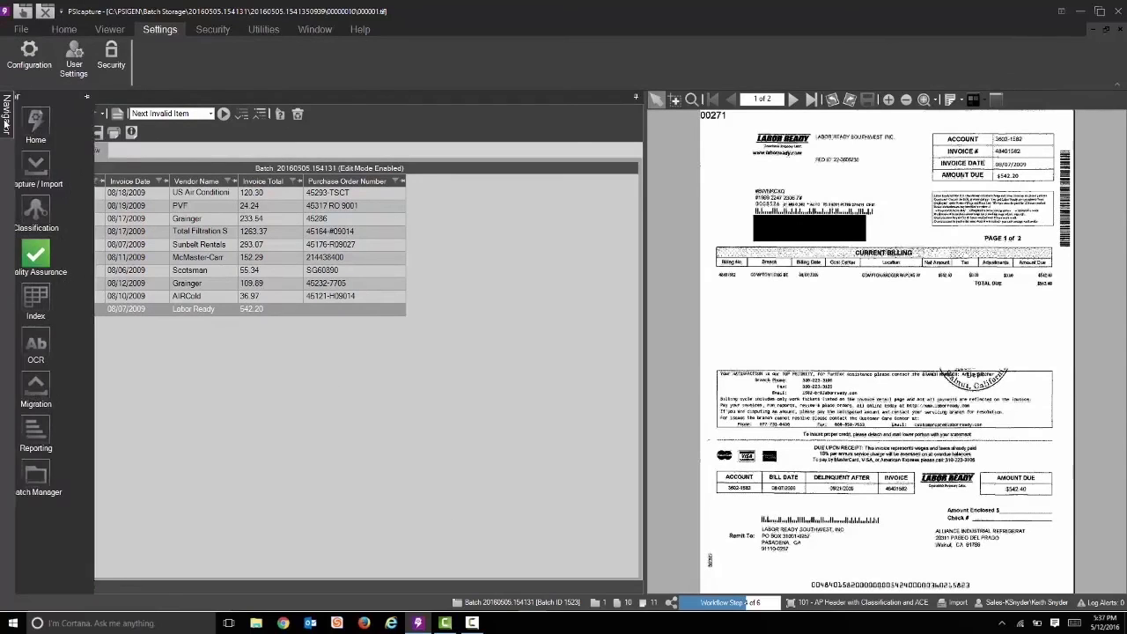
- Go Home and confirm closing the Quality Assurance batch rather than suspending it
left_click(73, 139)
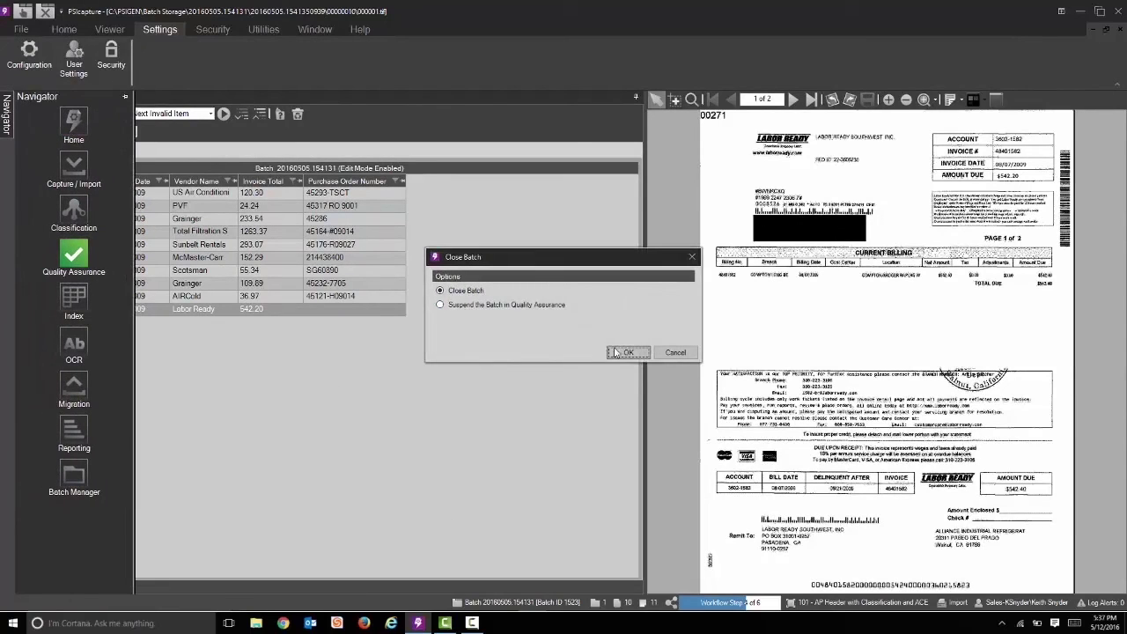
left_click(626, 353)
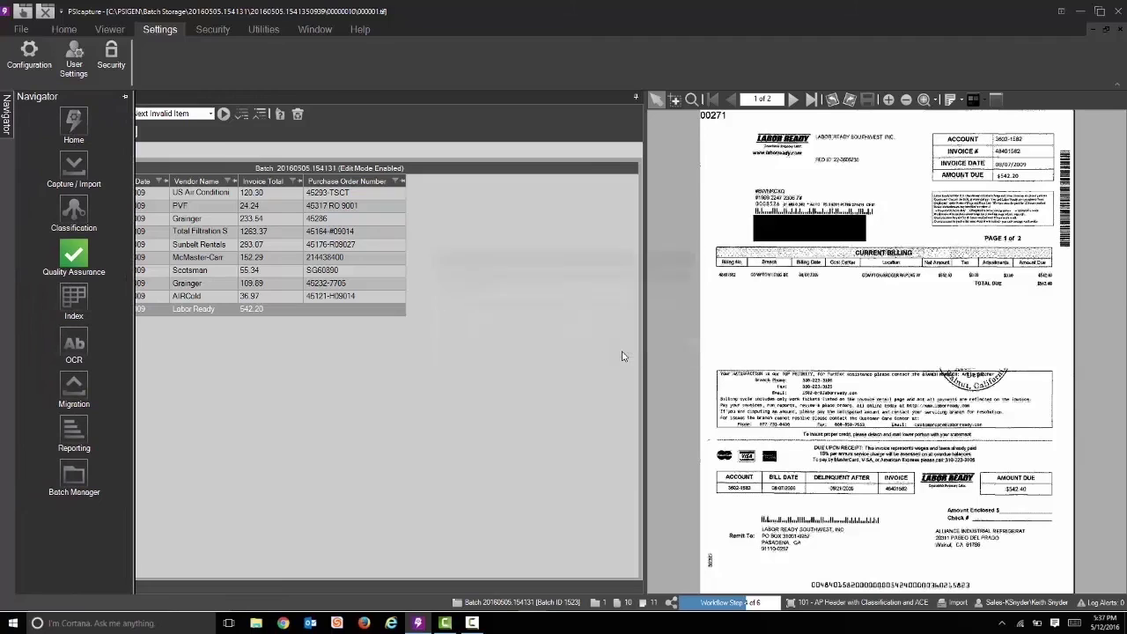